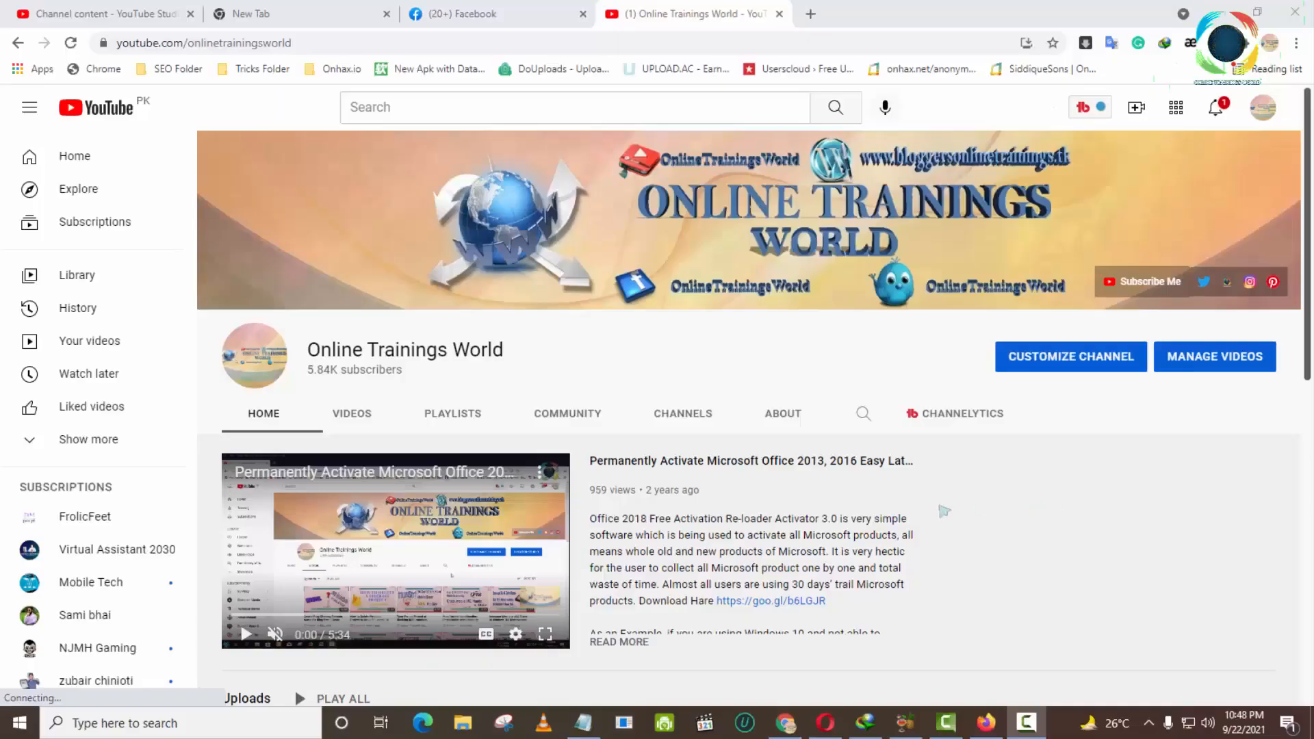
Switch to Opera and look through the open pages for the notice that the Facebook account is locked
mouse_move(826, 723)
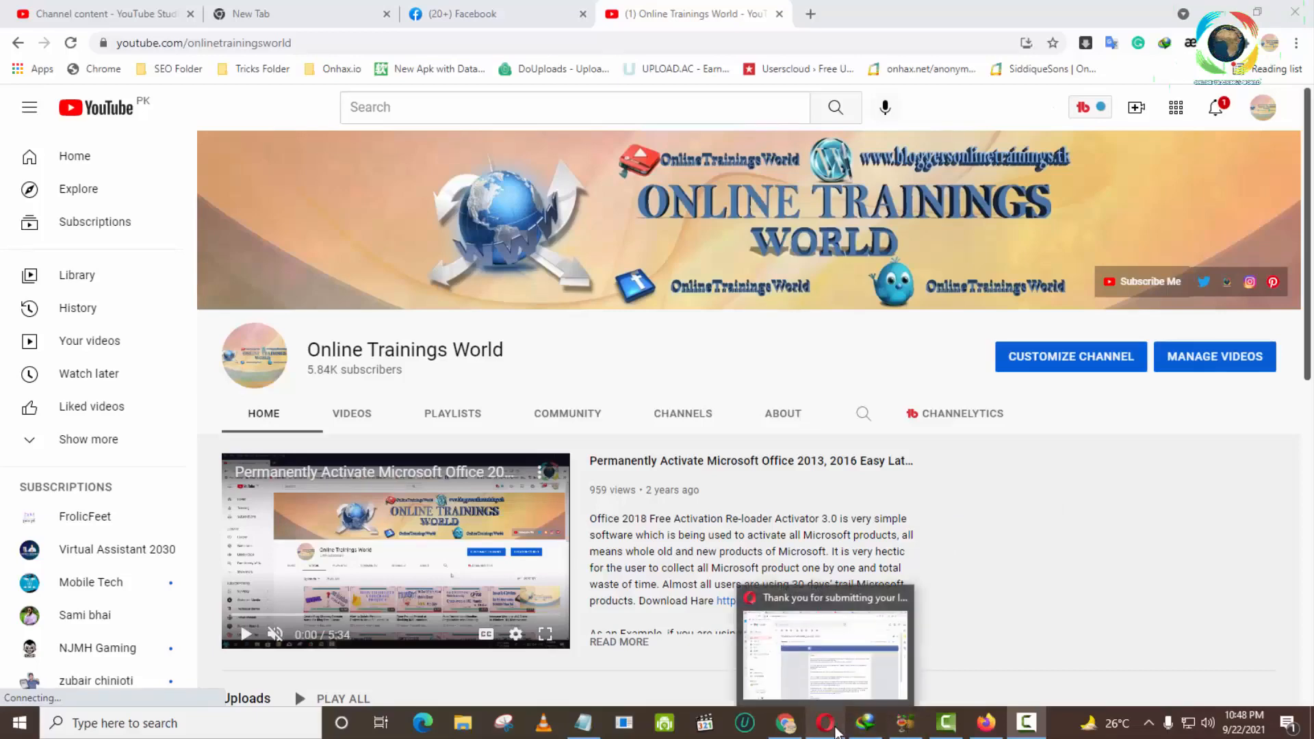
left_click(771, 674)
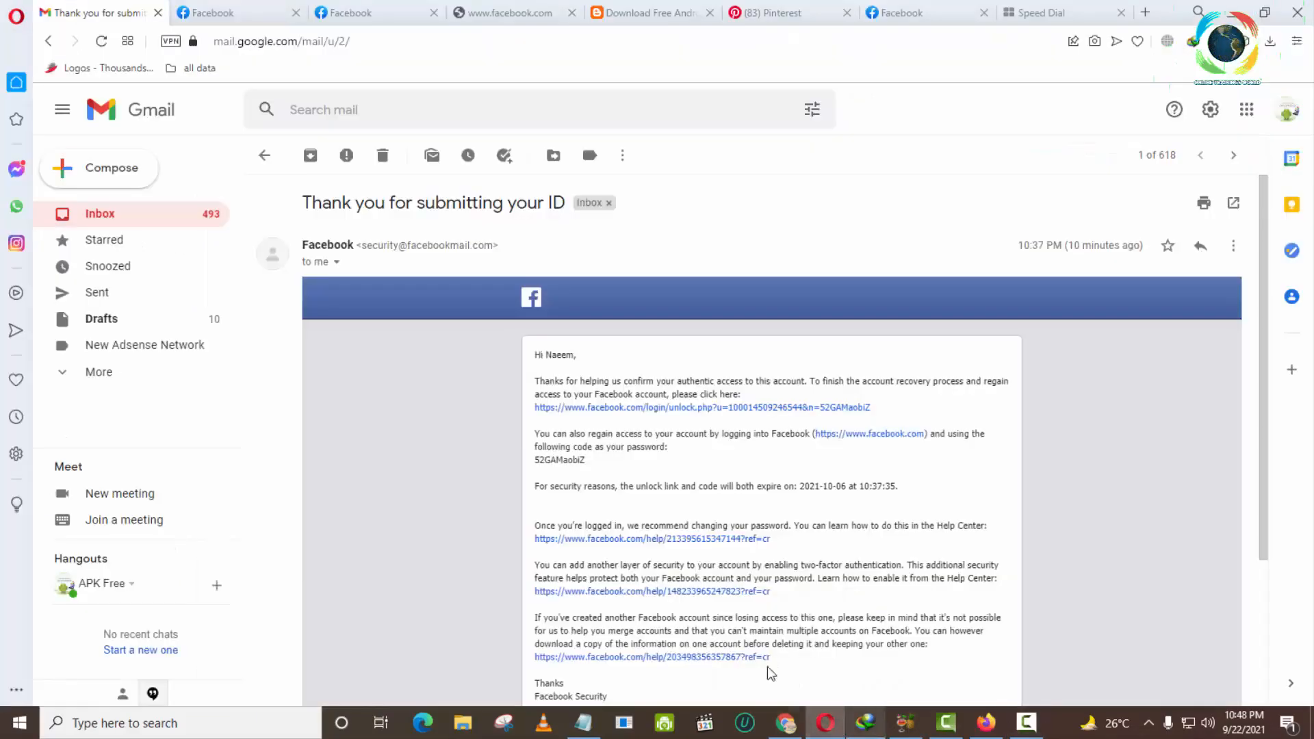
left_click(910, 13)
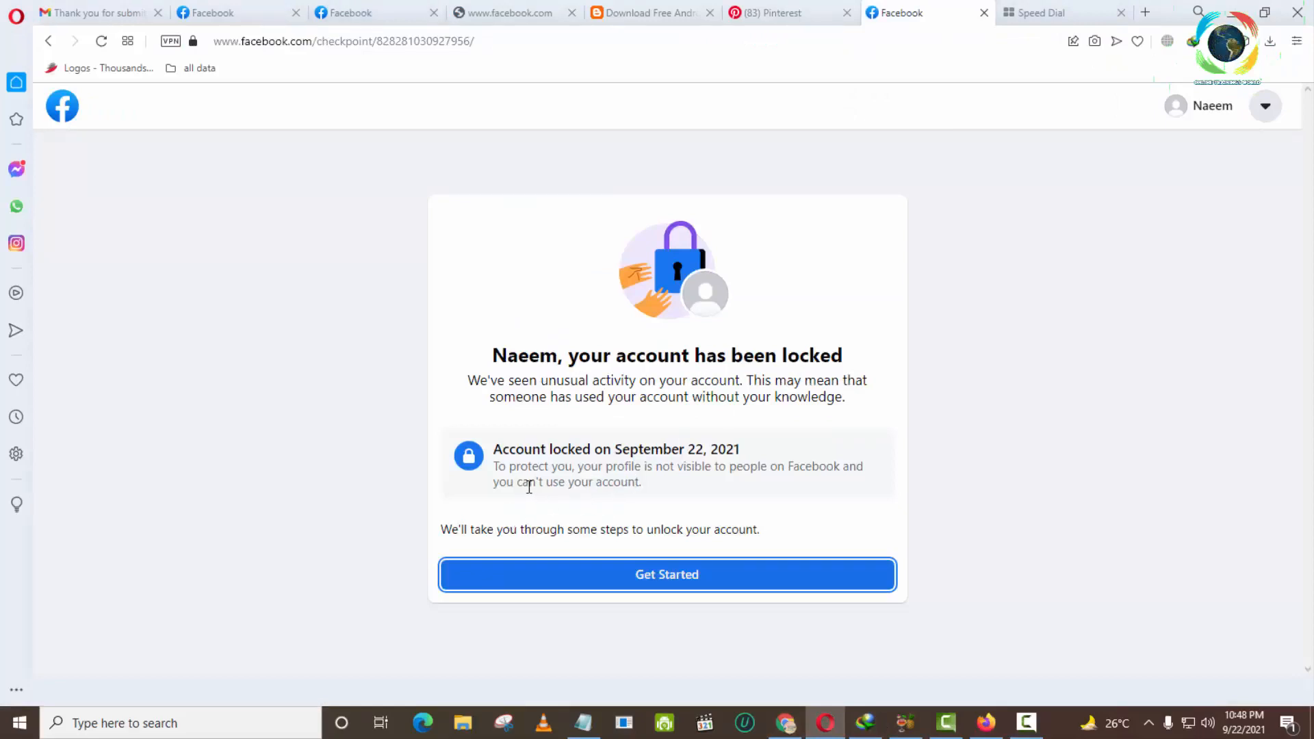
left_click(346, 12)
left_click(259, 8)
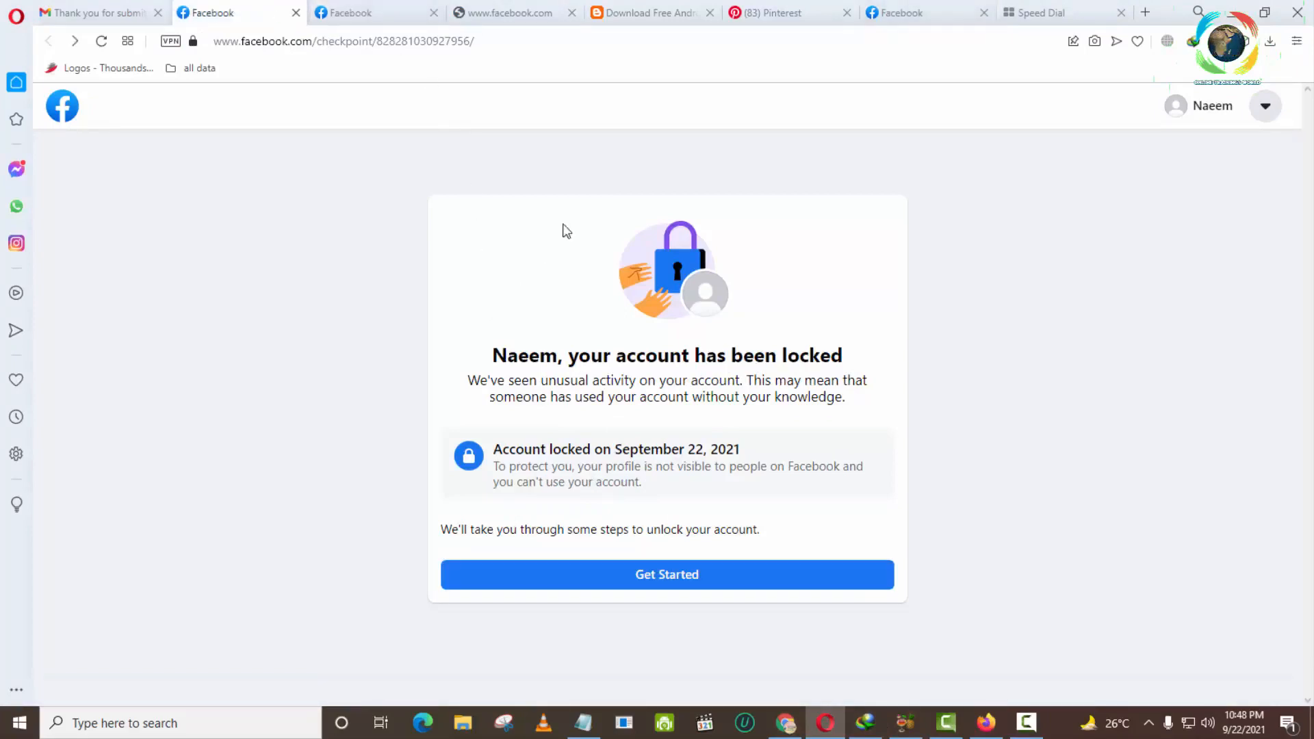
left_click(643, 12)
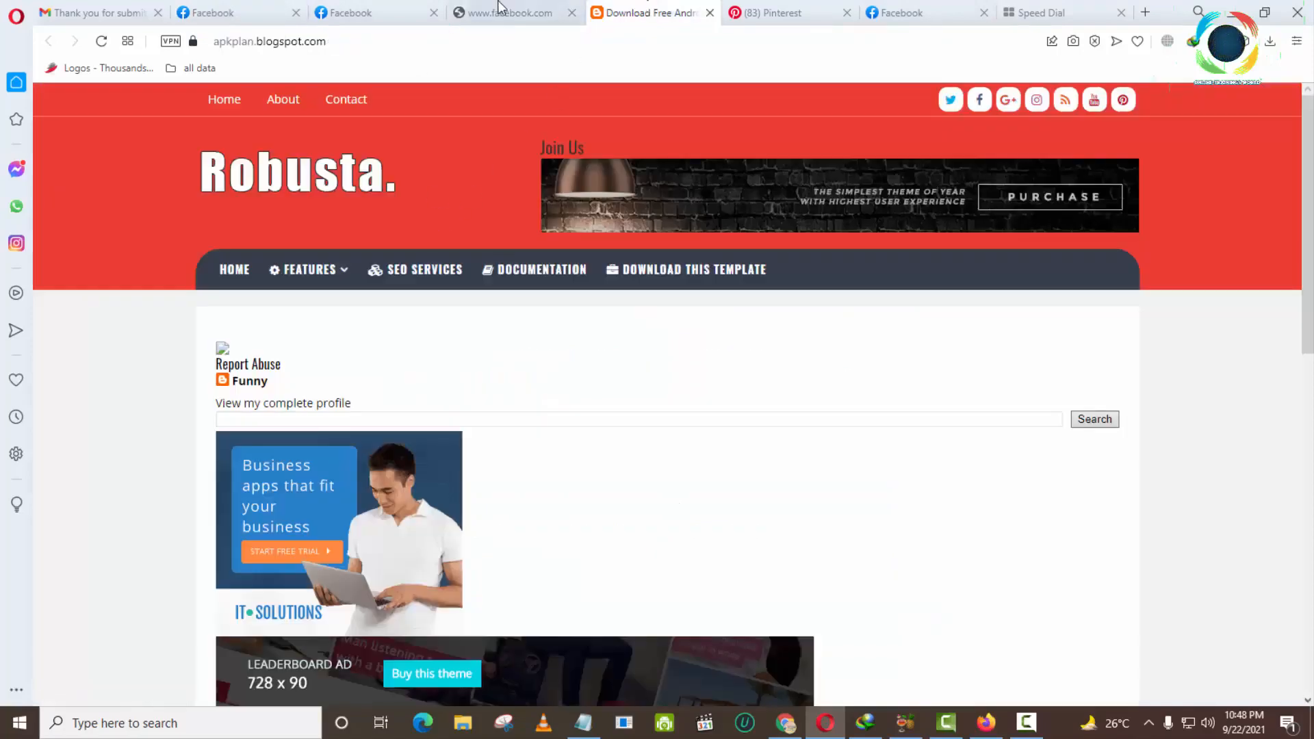
left_click(572, 9)
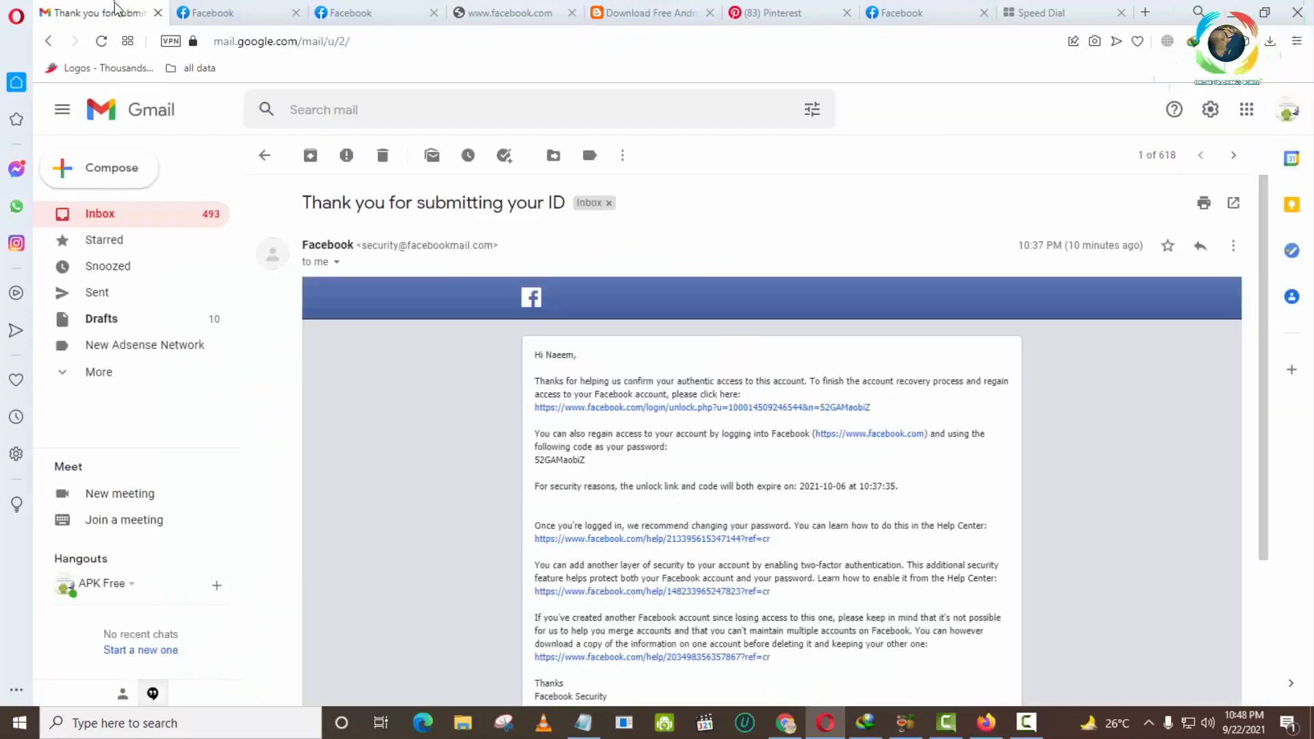
Open Facebook's "Thank you for submitting your ID" email from the Gmail inbox and copy the recovery code given as the password
left_click(116, 11)
left_click(262, 156)
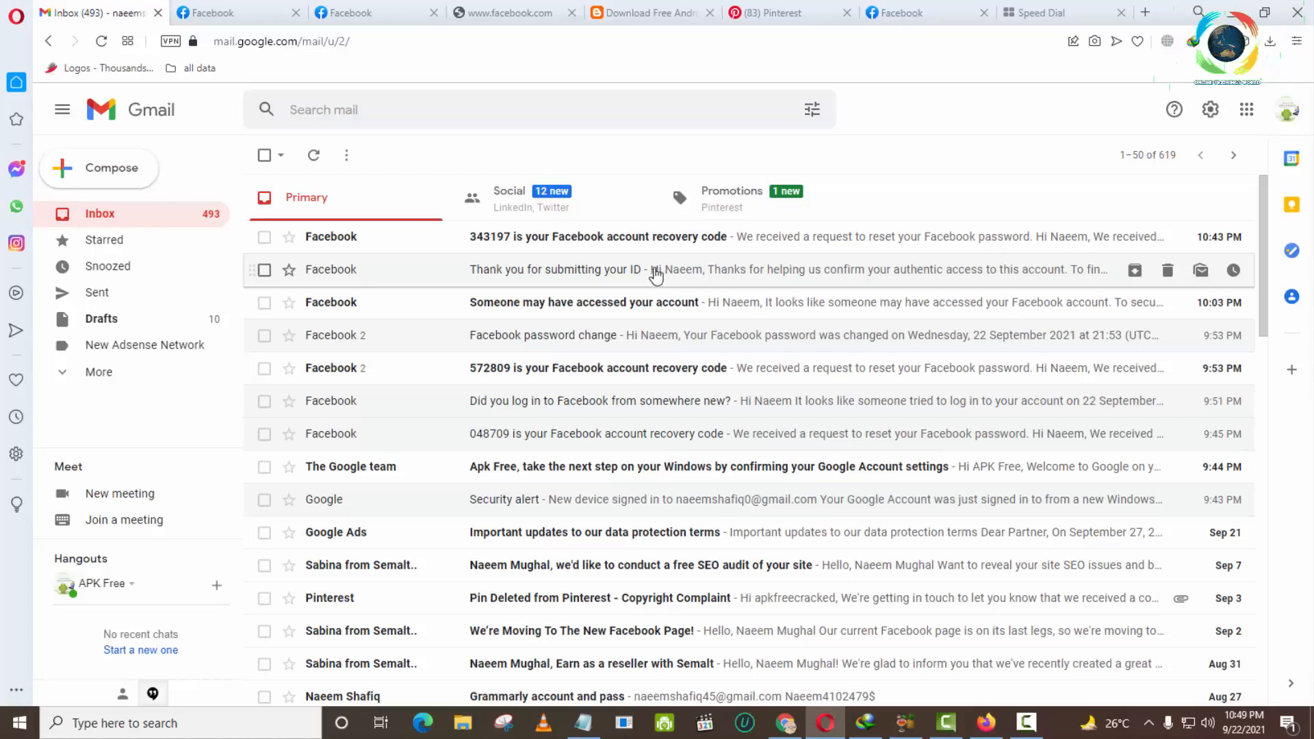
left_click(651, 270)
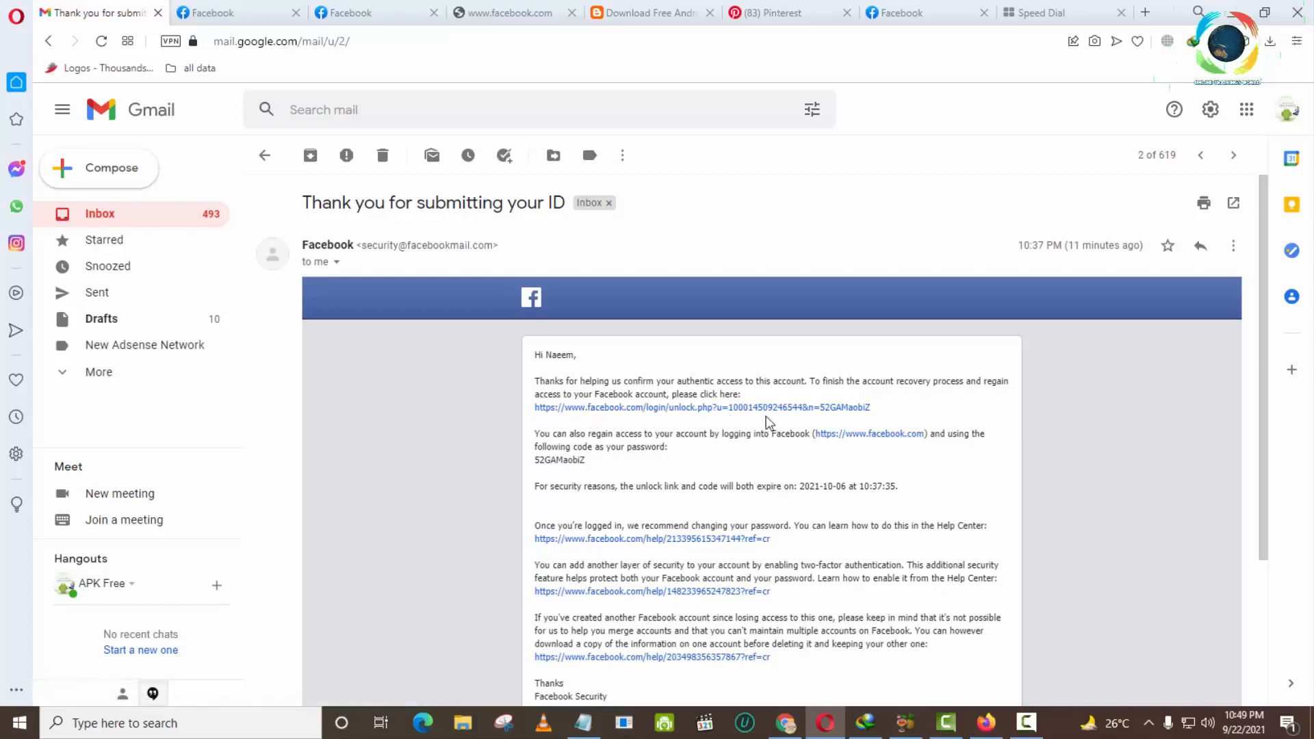
triple_click(534, 465)
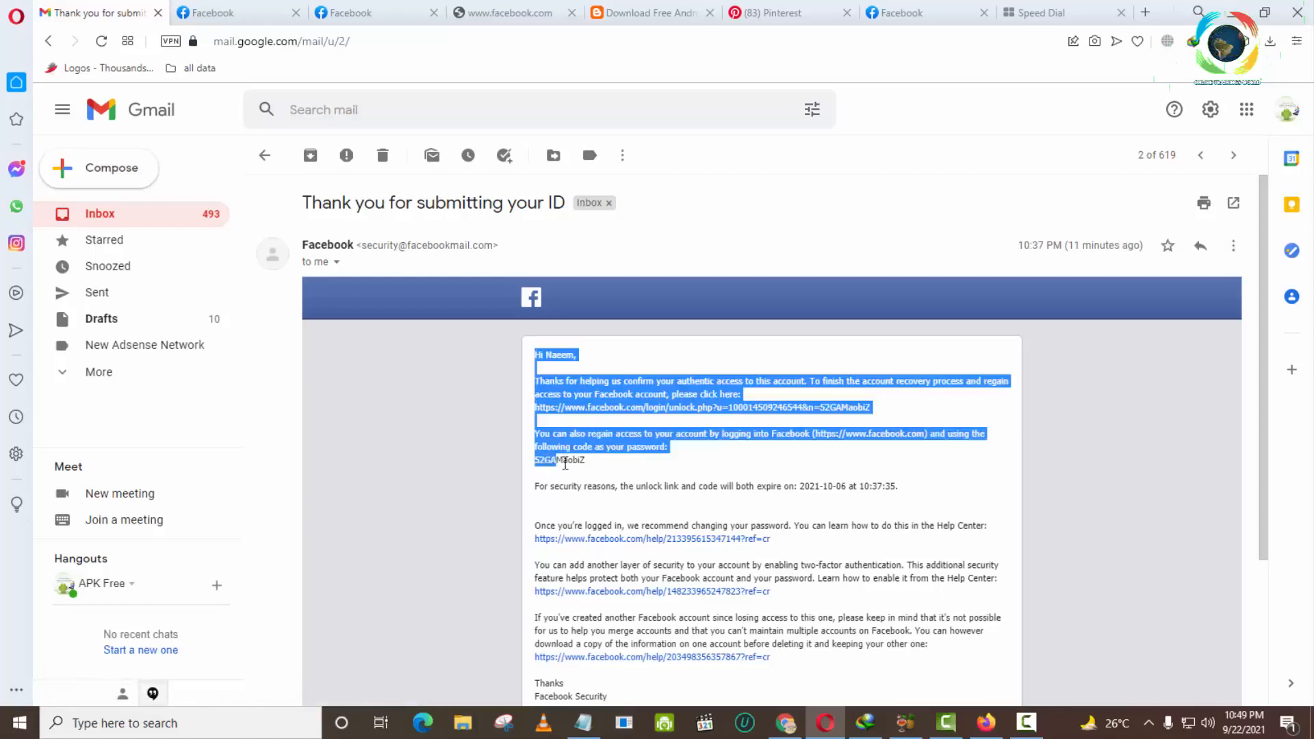
left_click_drag(585, 461, 535, 460)
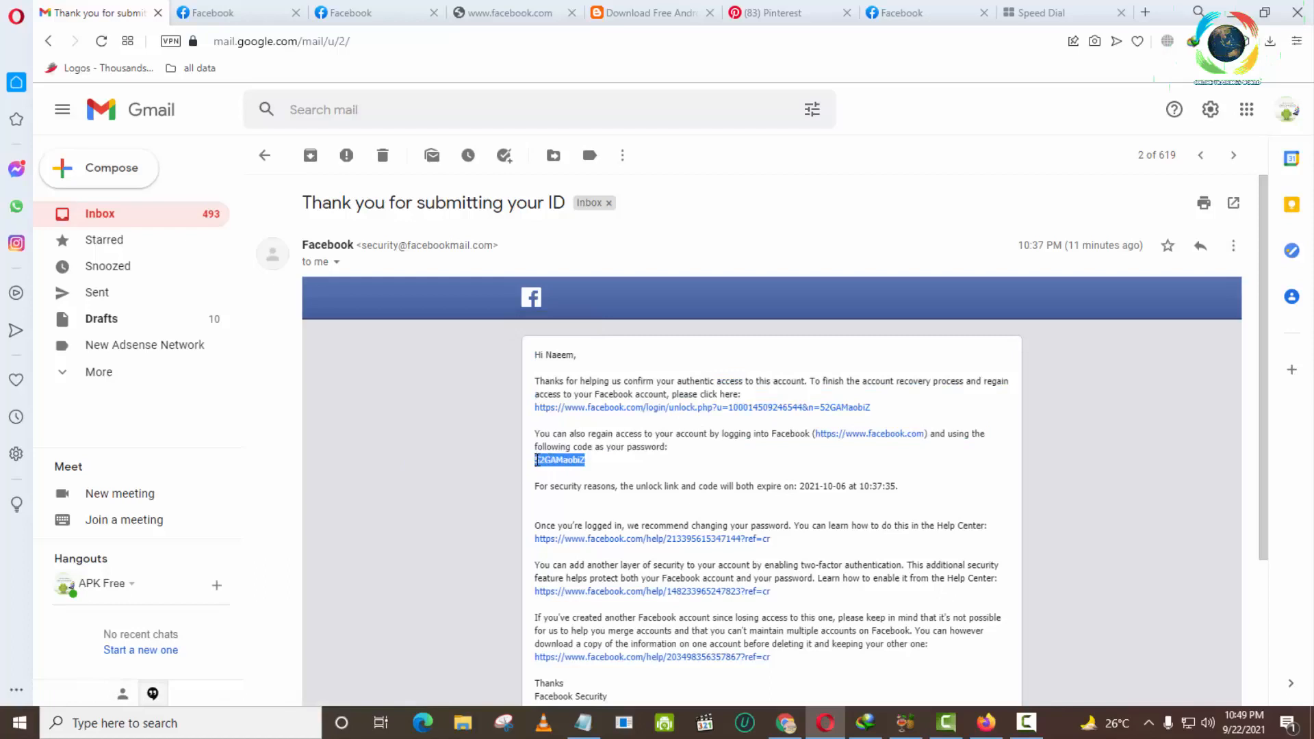
right_click(551, 460)
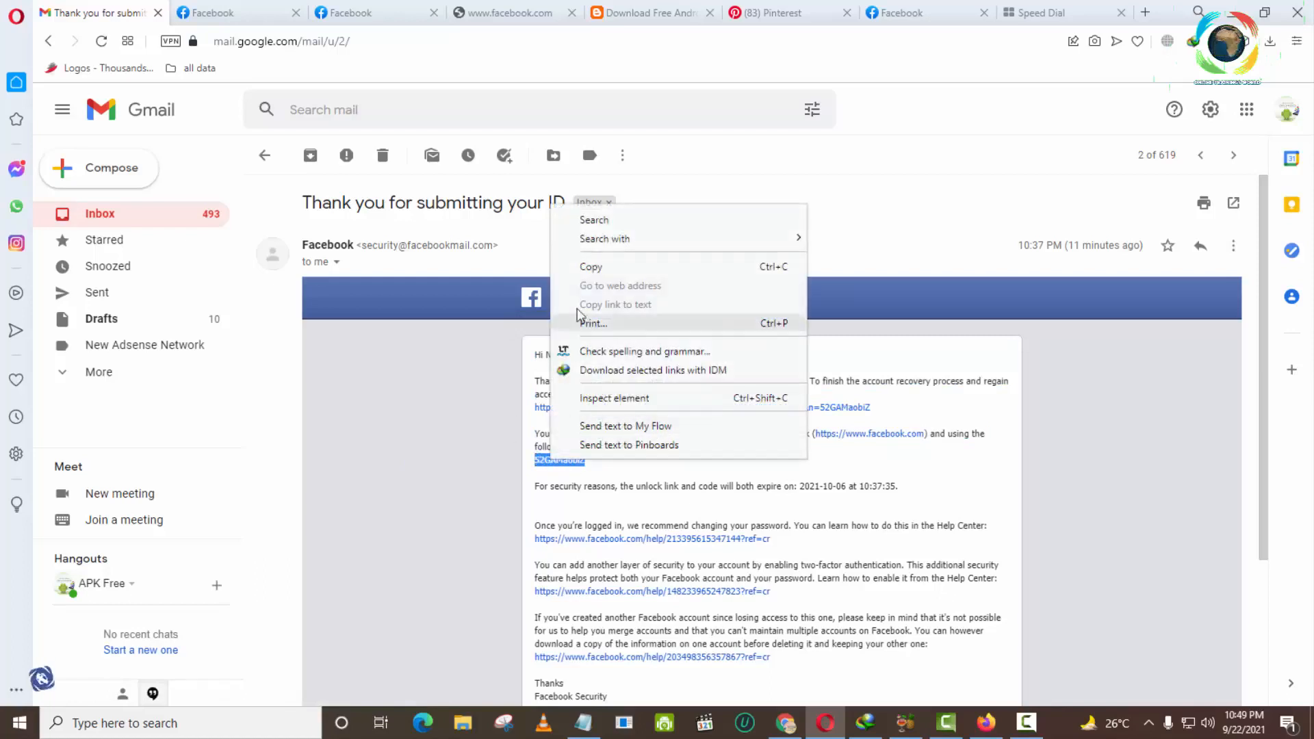
left_click(589, 266)
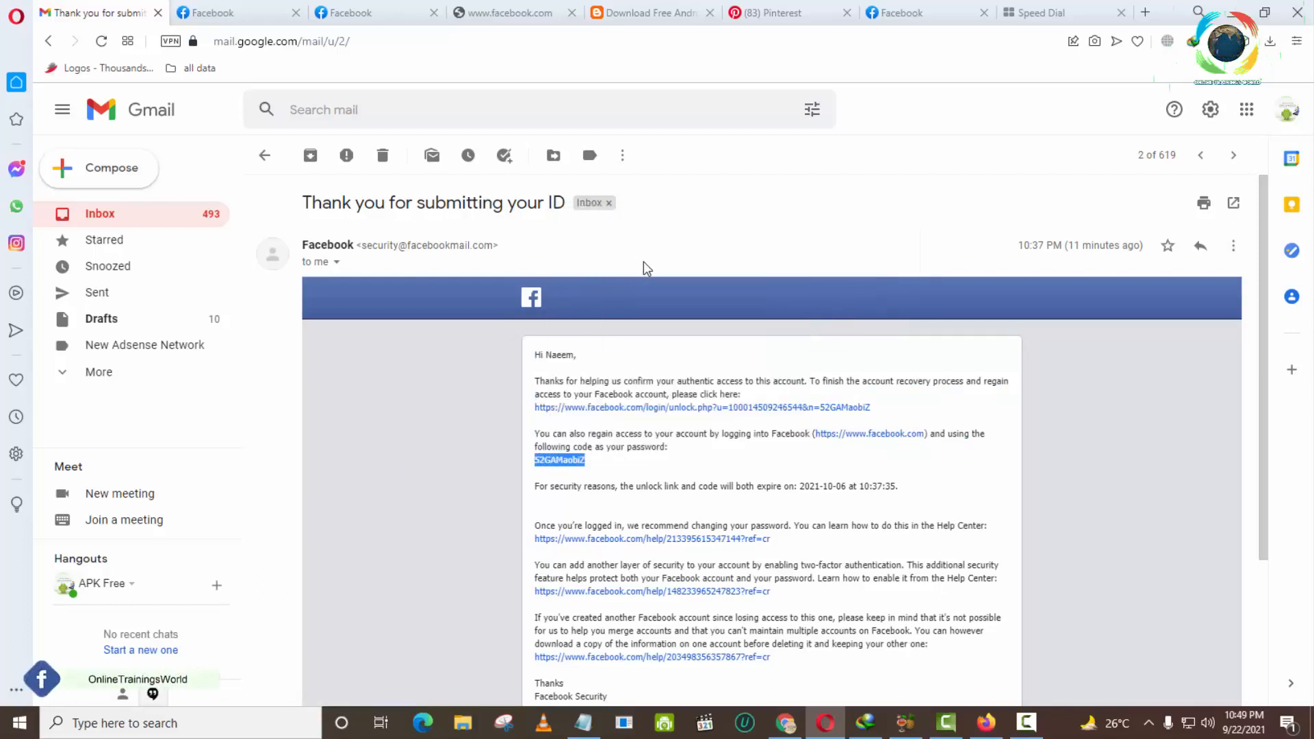
Start unlocking the locked Facebook account and proceed through the login details check to the new password form
left_click(388, 9)
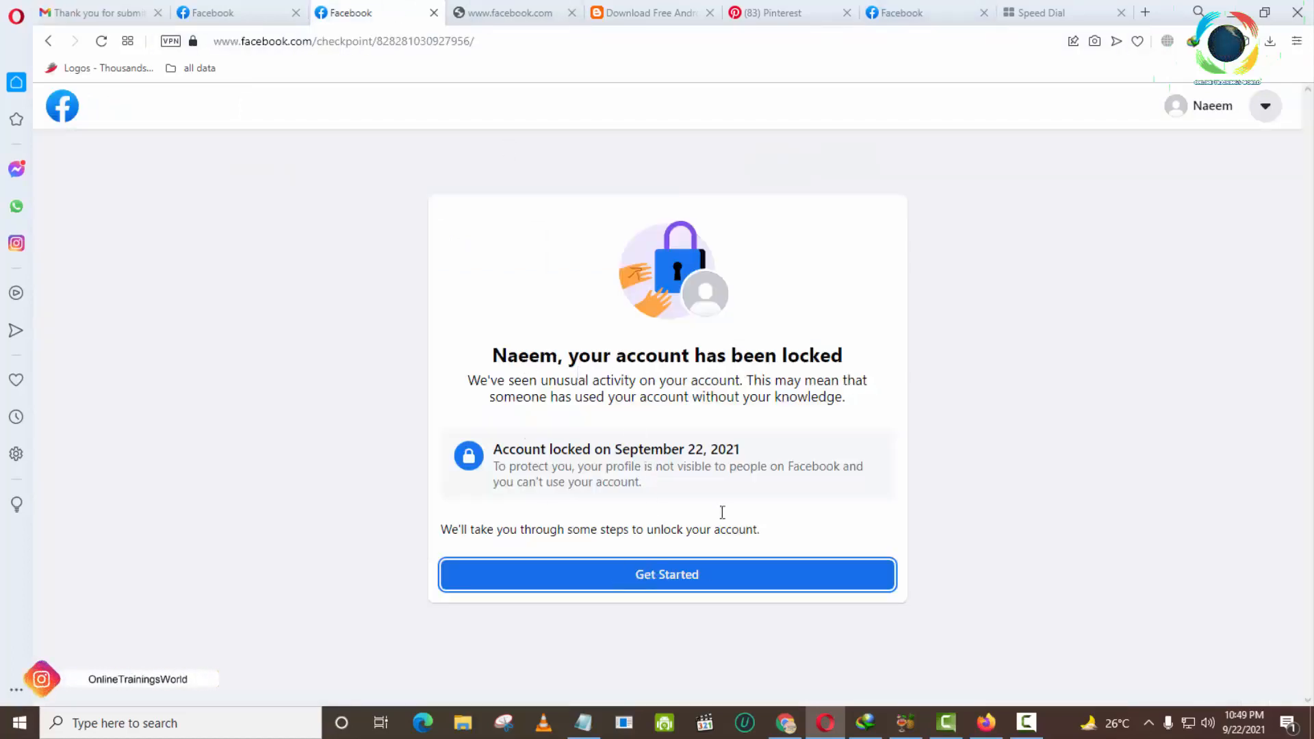
left_click(661, 573)
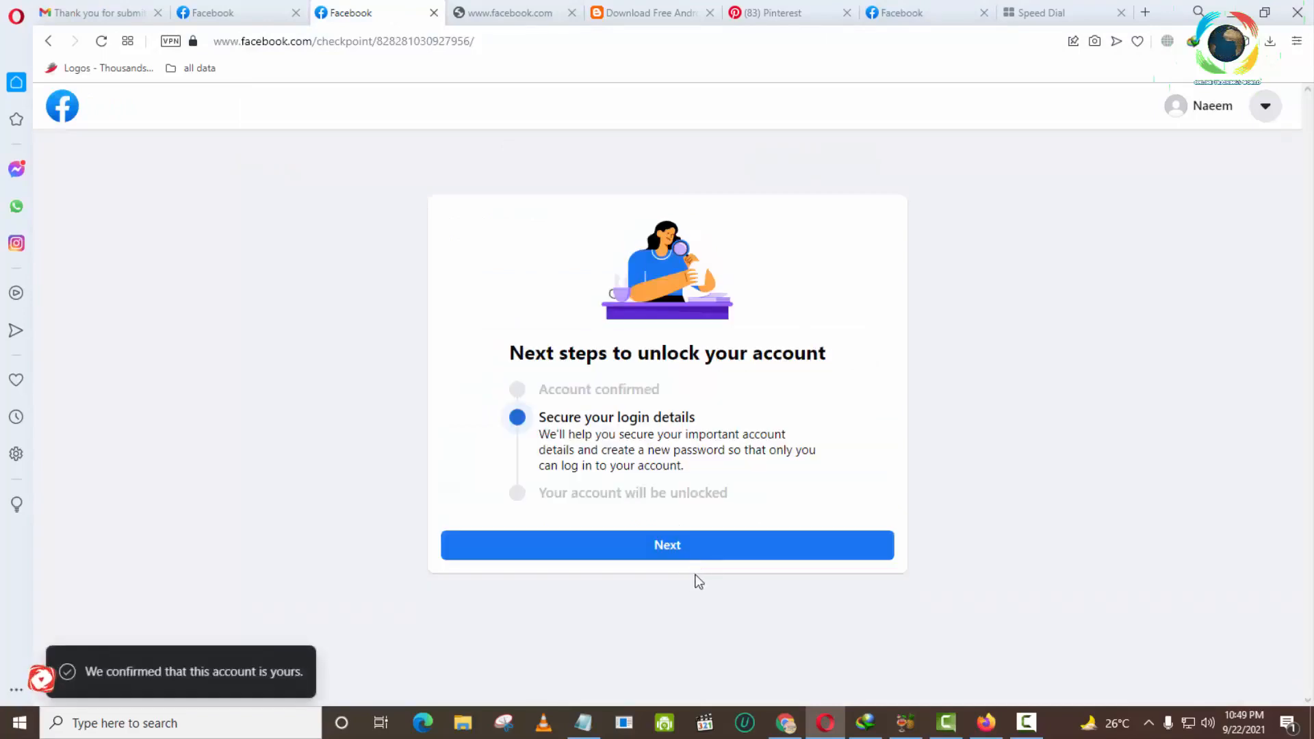
left_click(638, 548)
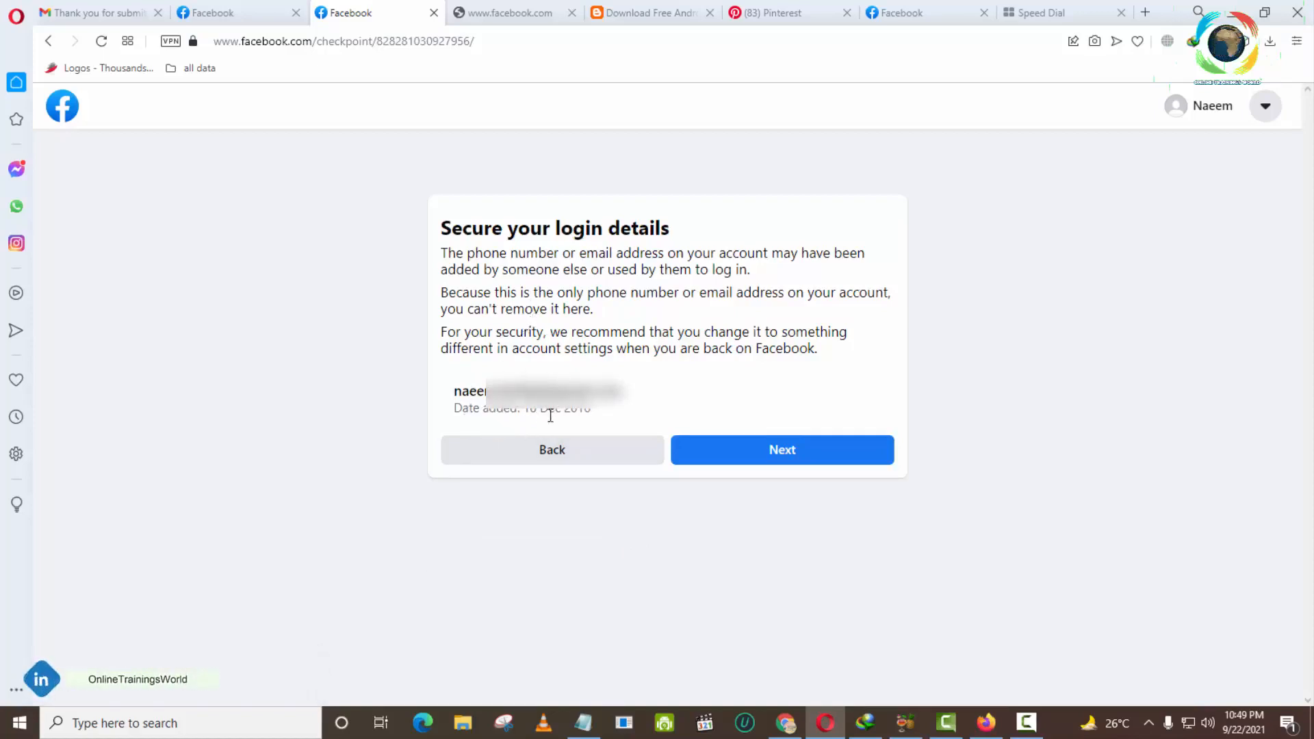
left_click(781, 450)
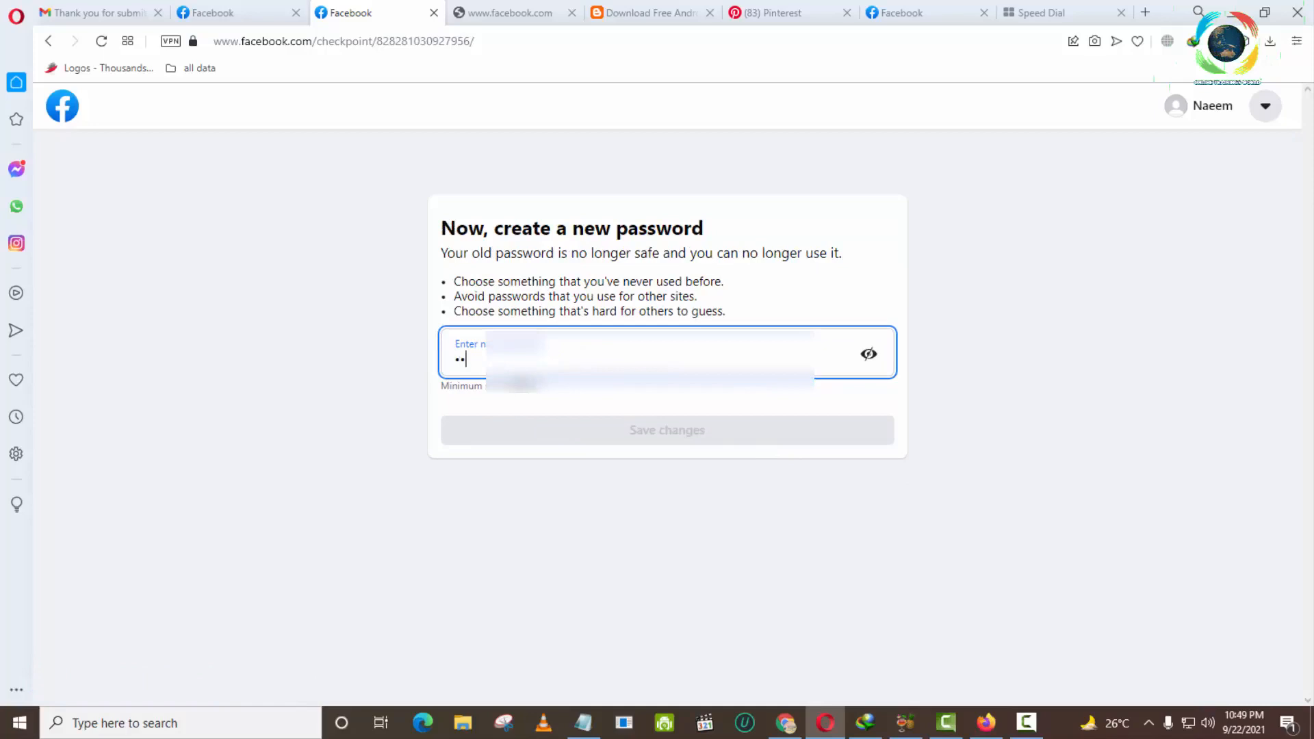
Enter a new account password, save the changes and accept the new login details to finish unlocking the account
type("••••••")
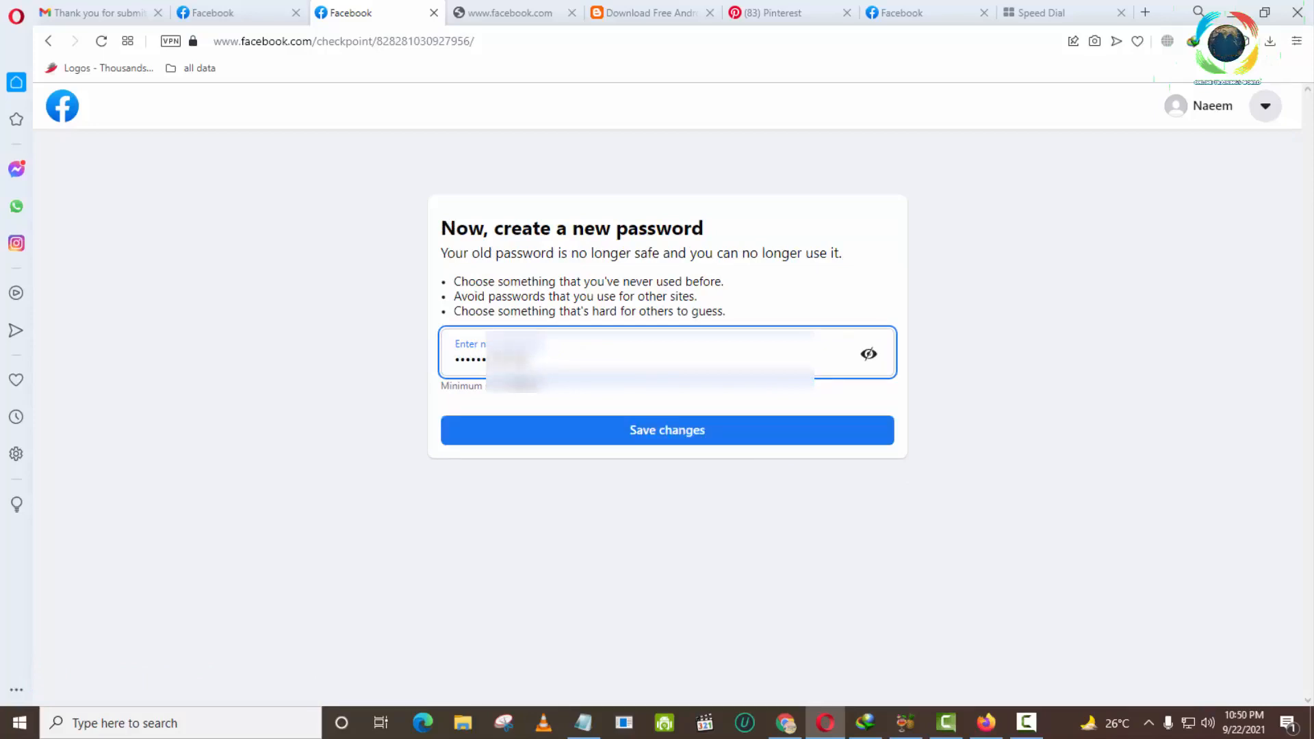
left_click(690, 441)
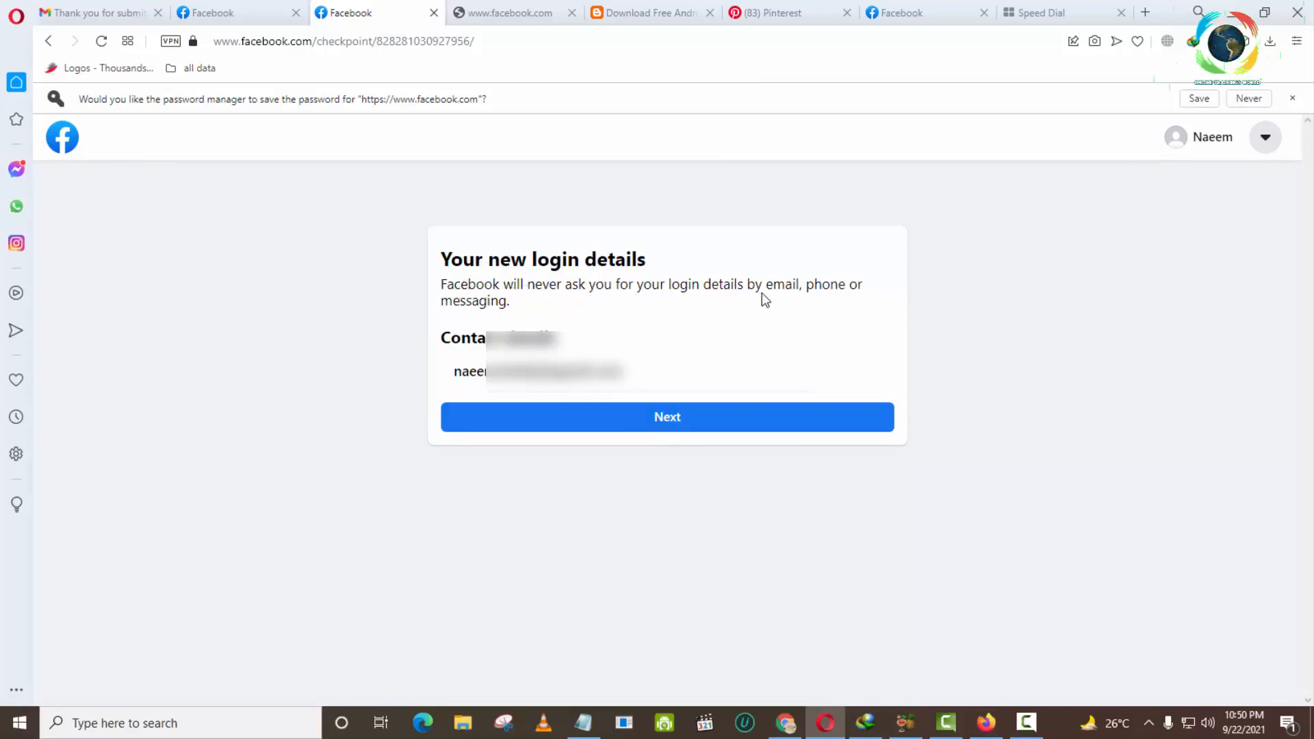
left_click(666, 419)
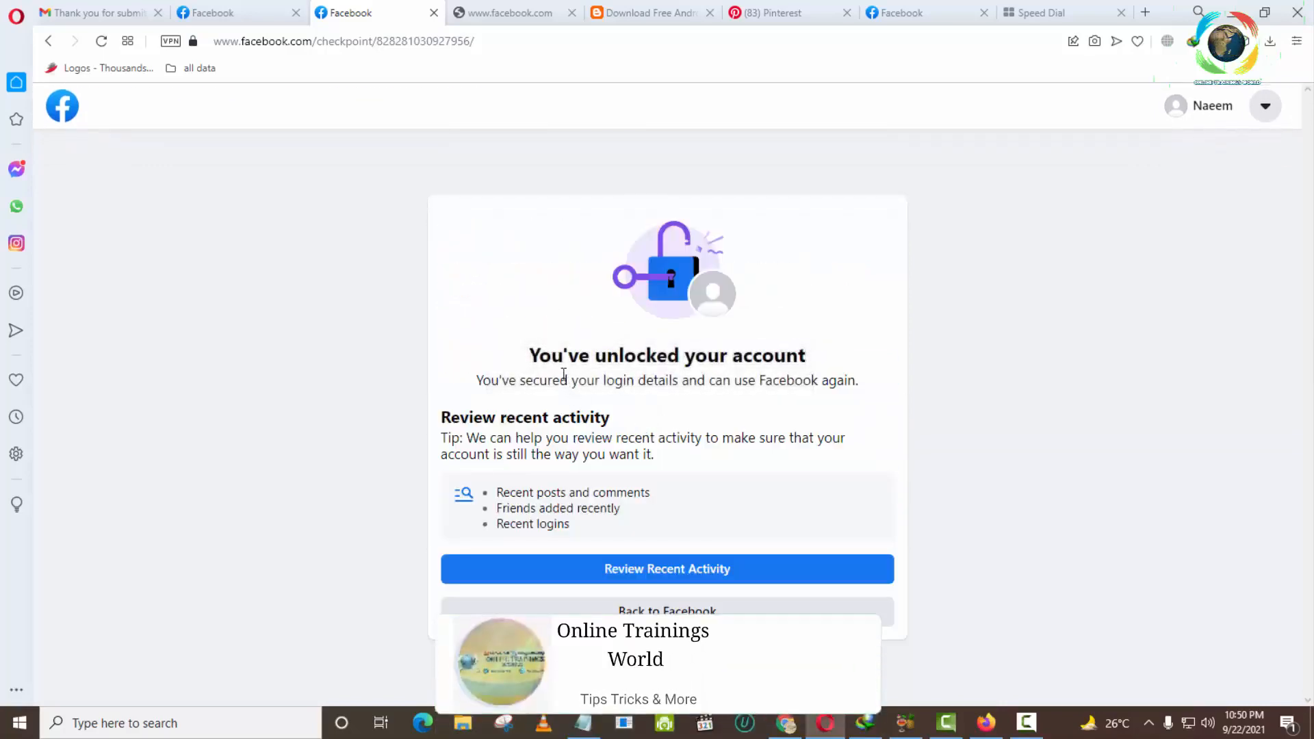
Open the recent activity review, allowing Facebook notifications and dismissing the cross-app messaging introduction
left_click(670, 577)
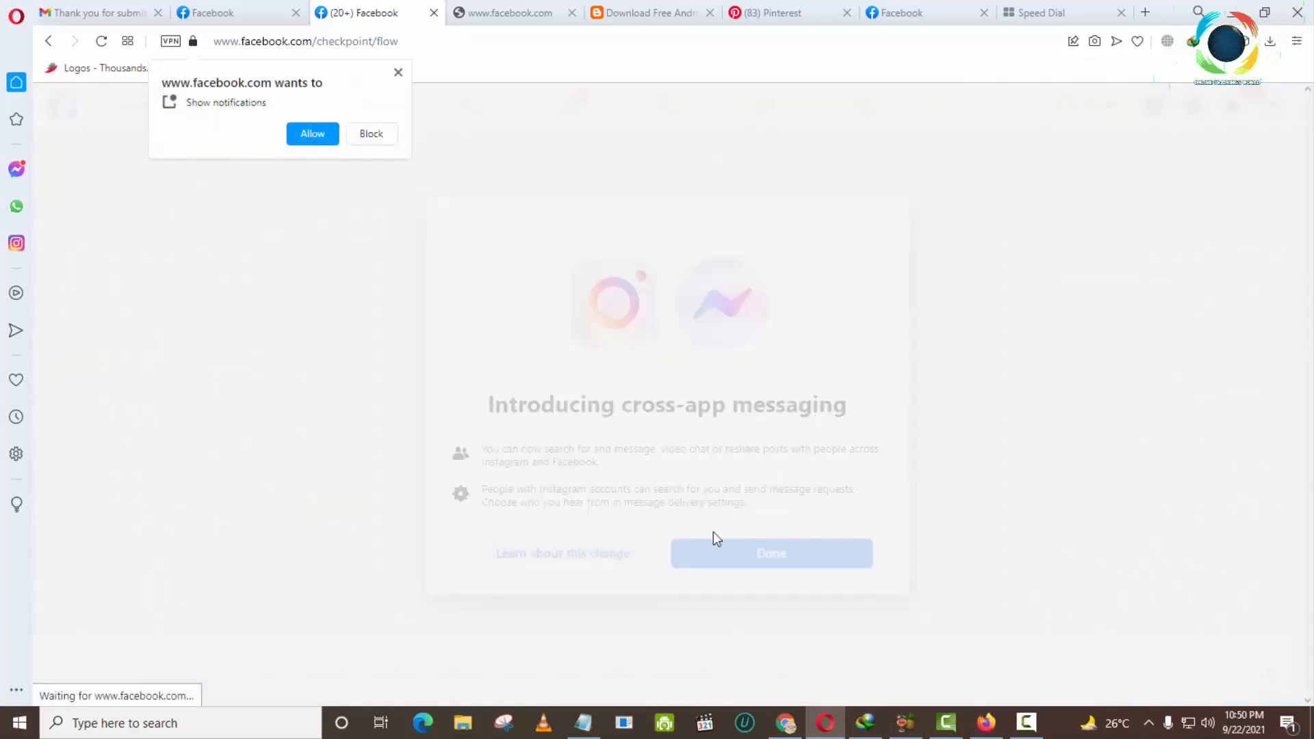
left_click(313, 134)
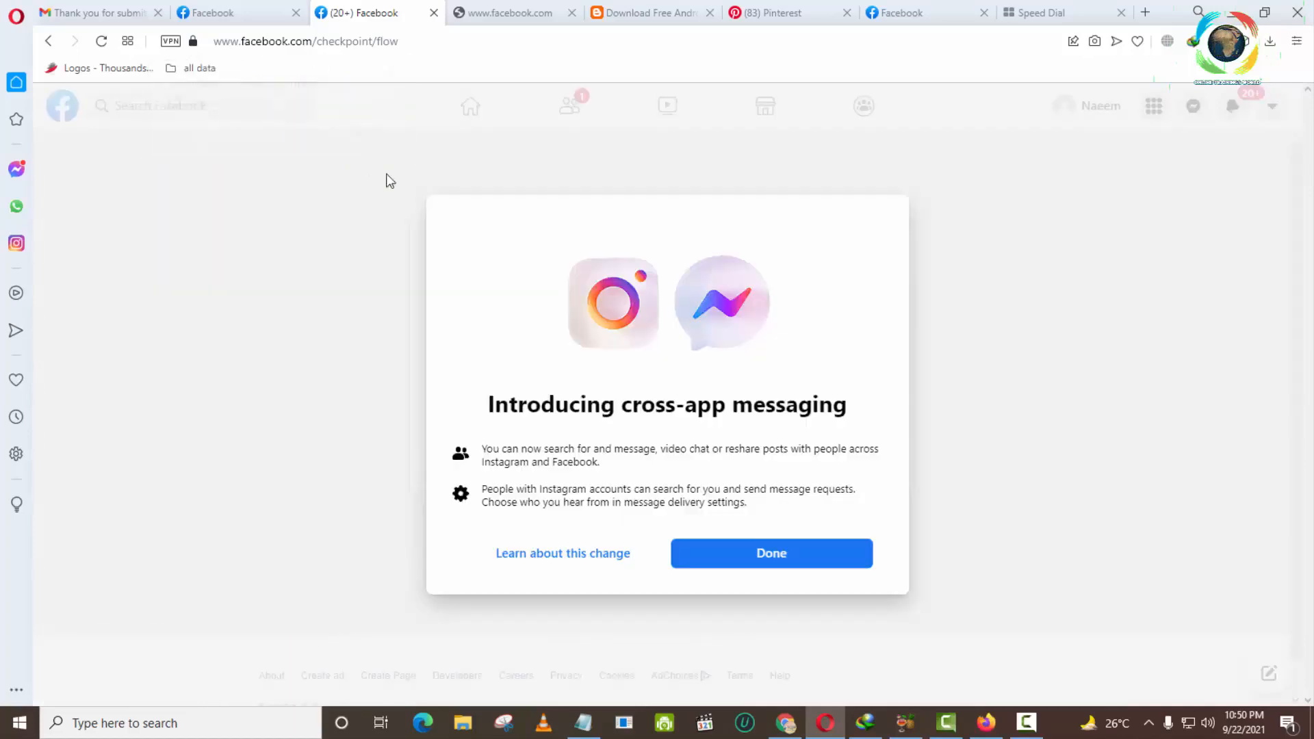
left_click(775, 560)
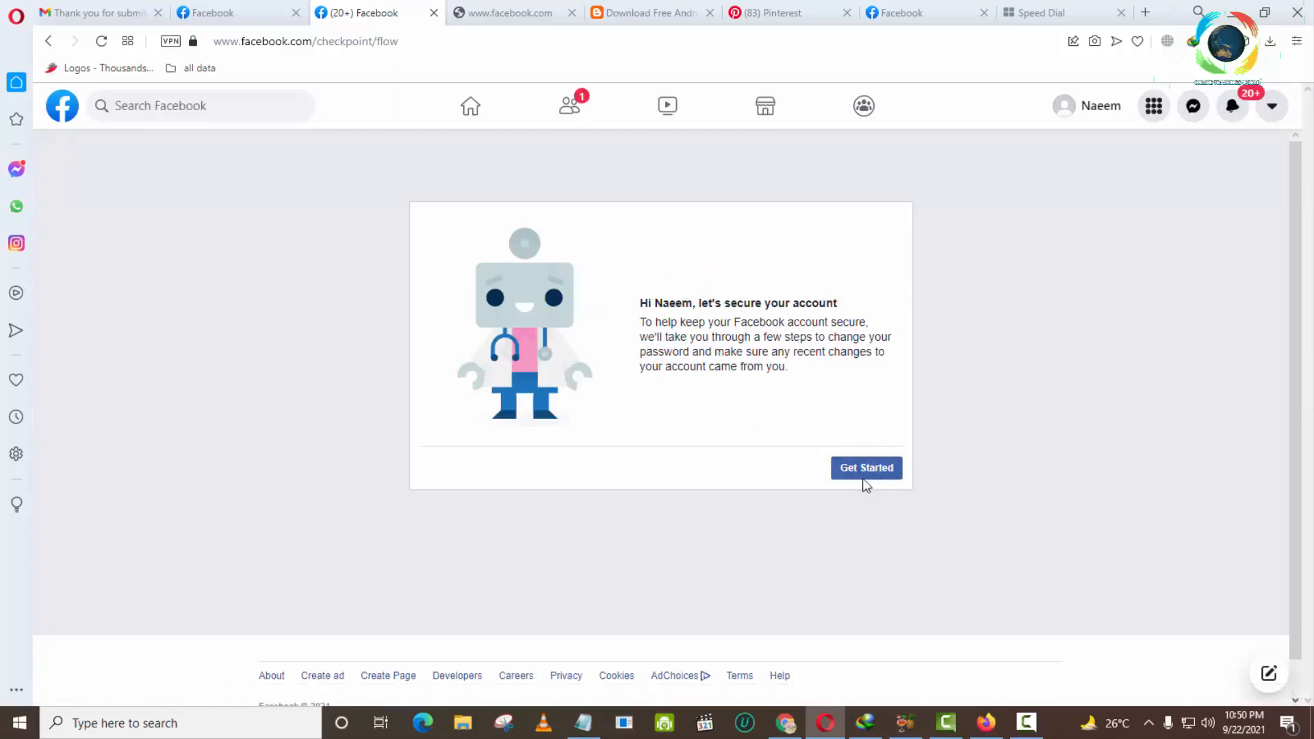
Run the account security check and continue to the News Feed without extra security, accepting the offer to remember the password
left_click(865, 472)
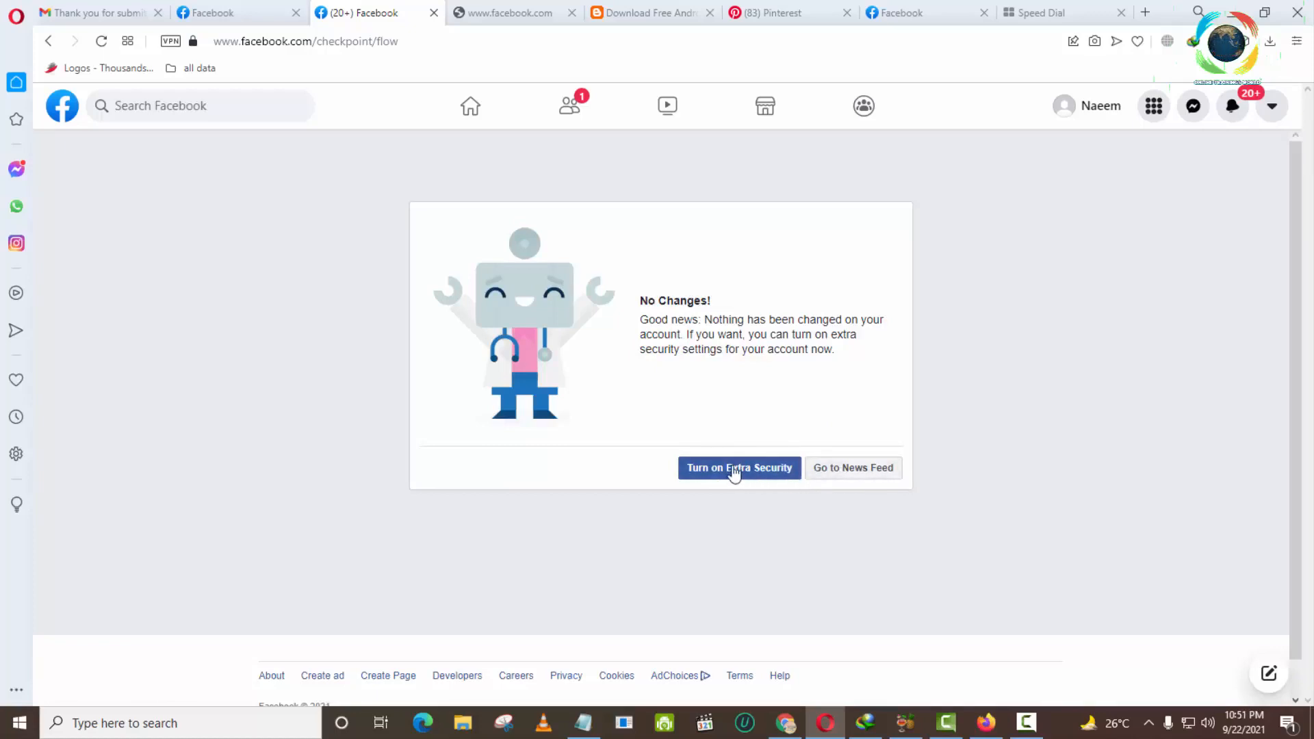
left_click(846, 476)
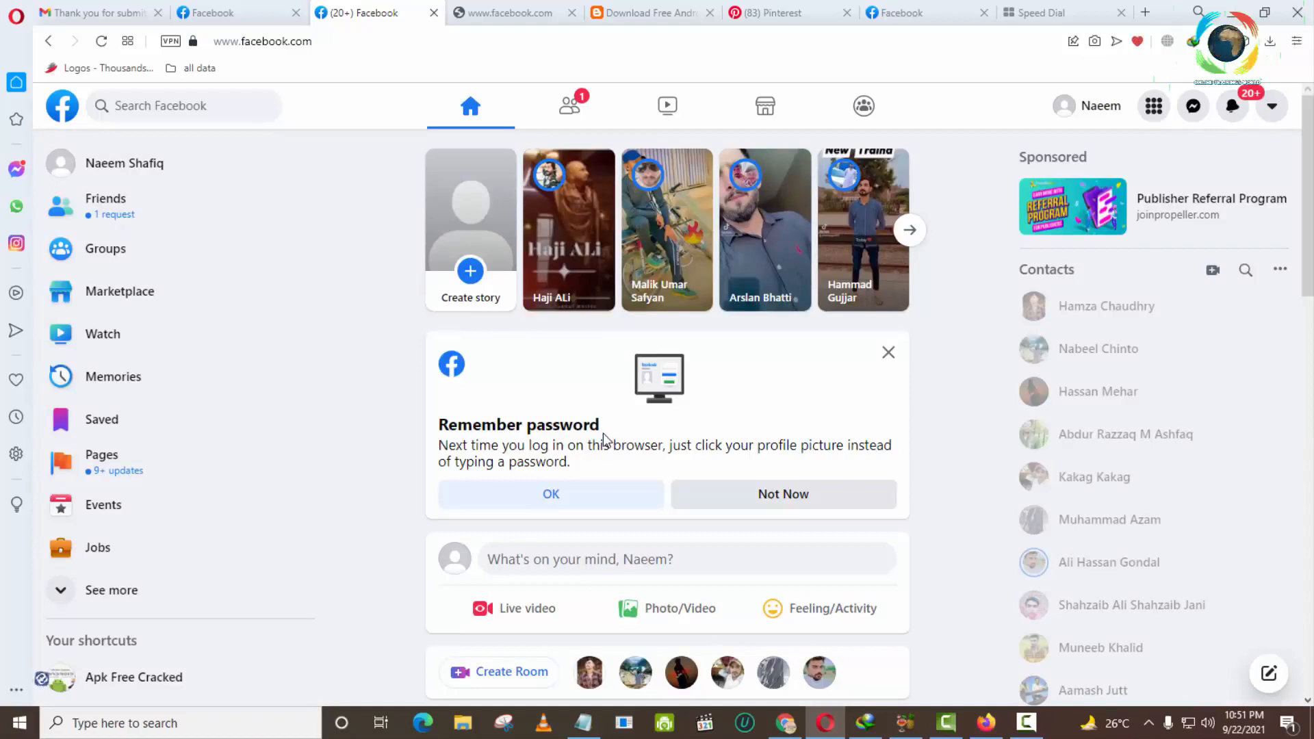
left_click(560, 498)
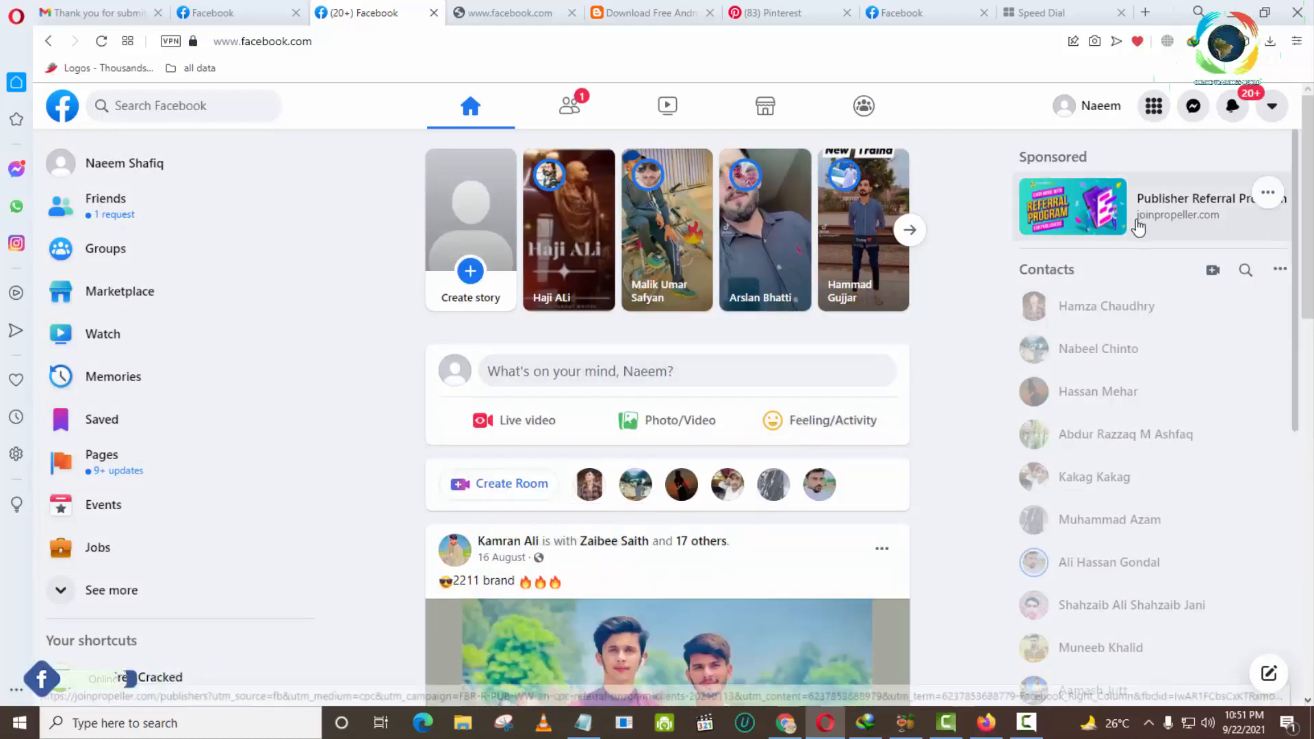
Open the Apk Free Cracked page from the shortcuts and leave the offer to connect it to WhatsApp
scroll(214, 583, "down", 1)
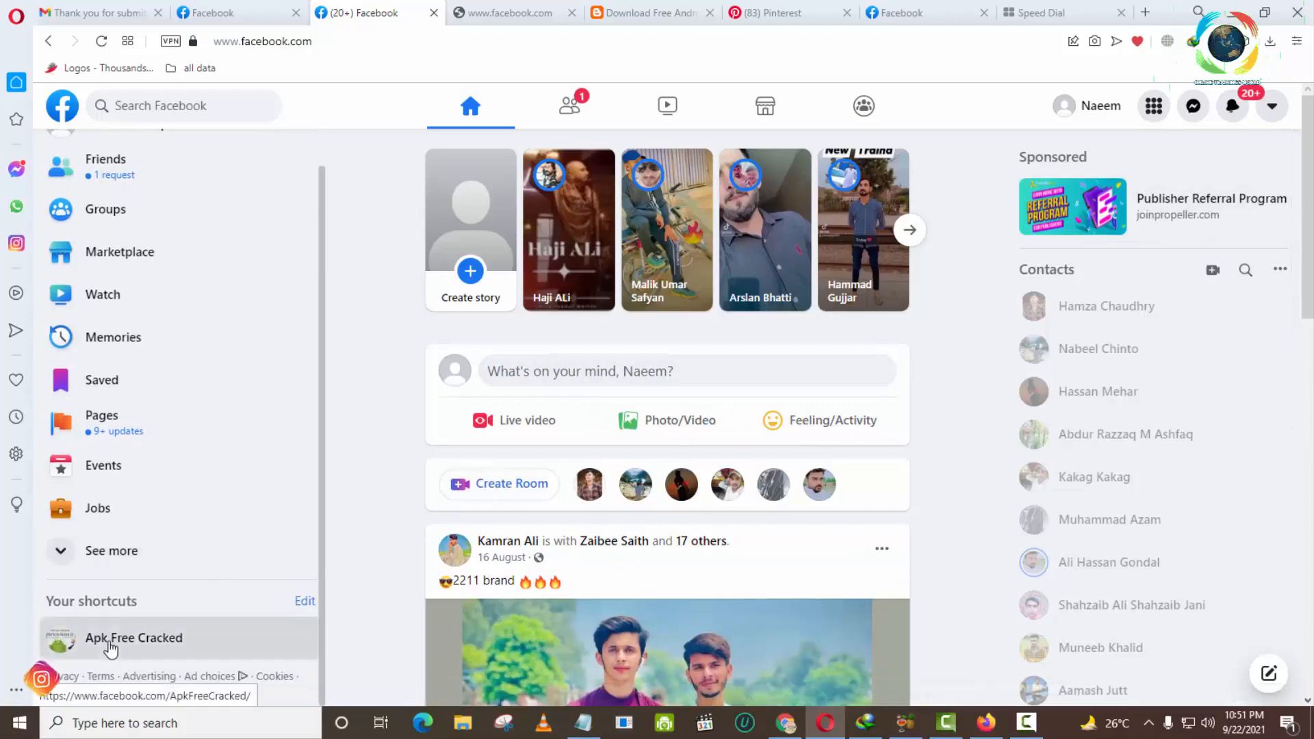
left_click(154, 647)
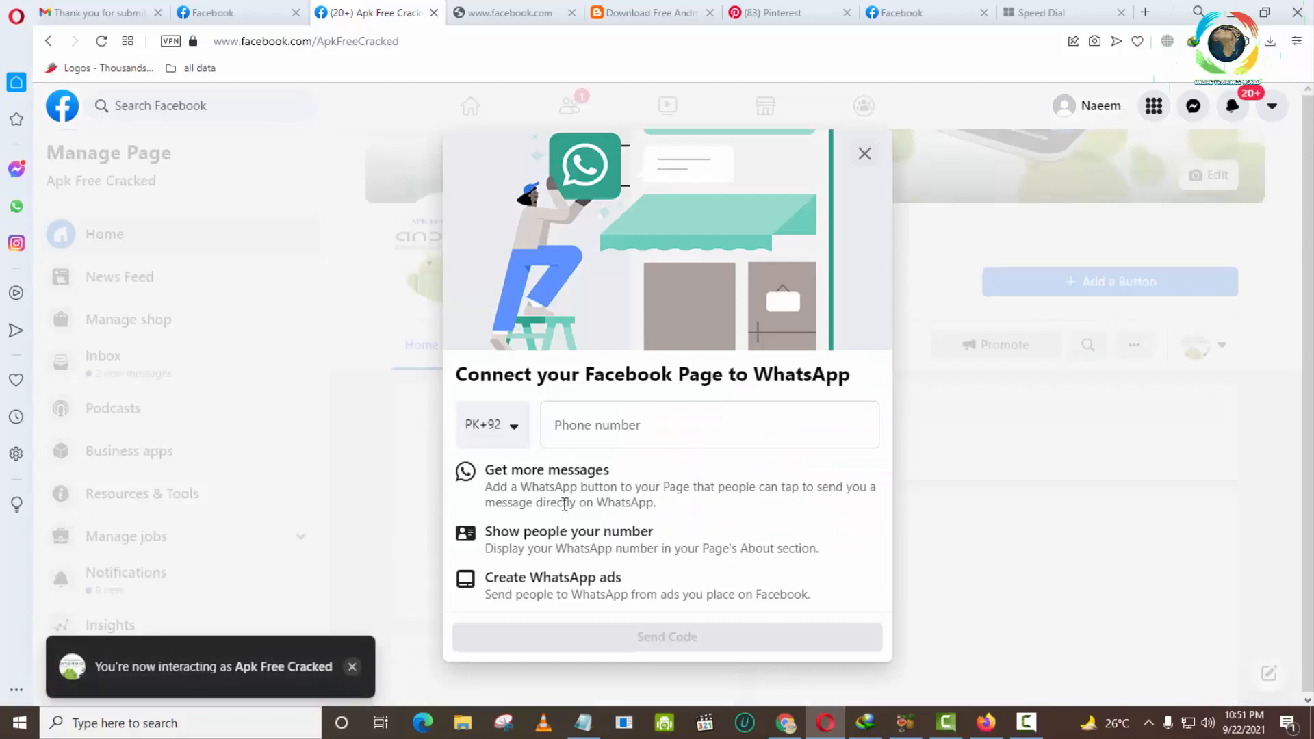
left_click(865, 154)
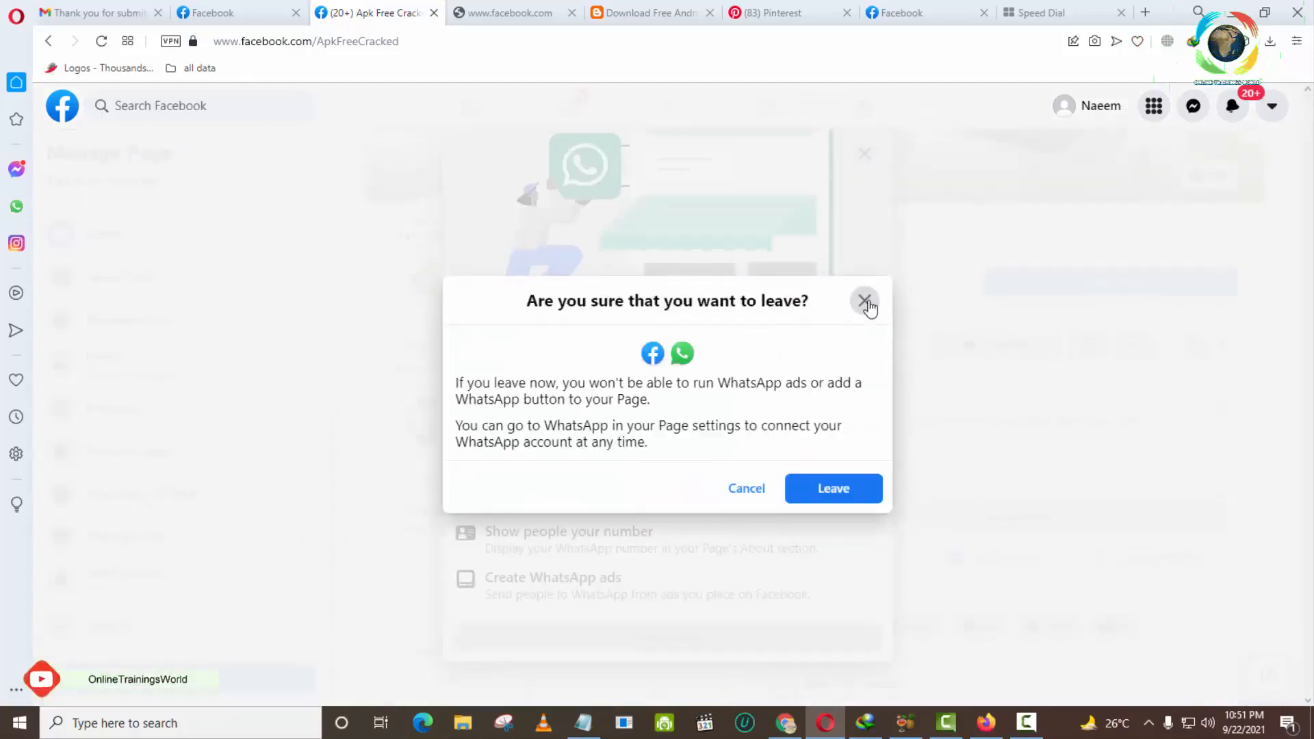
left_click(844, 489)
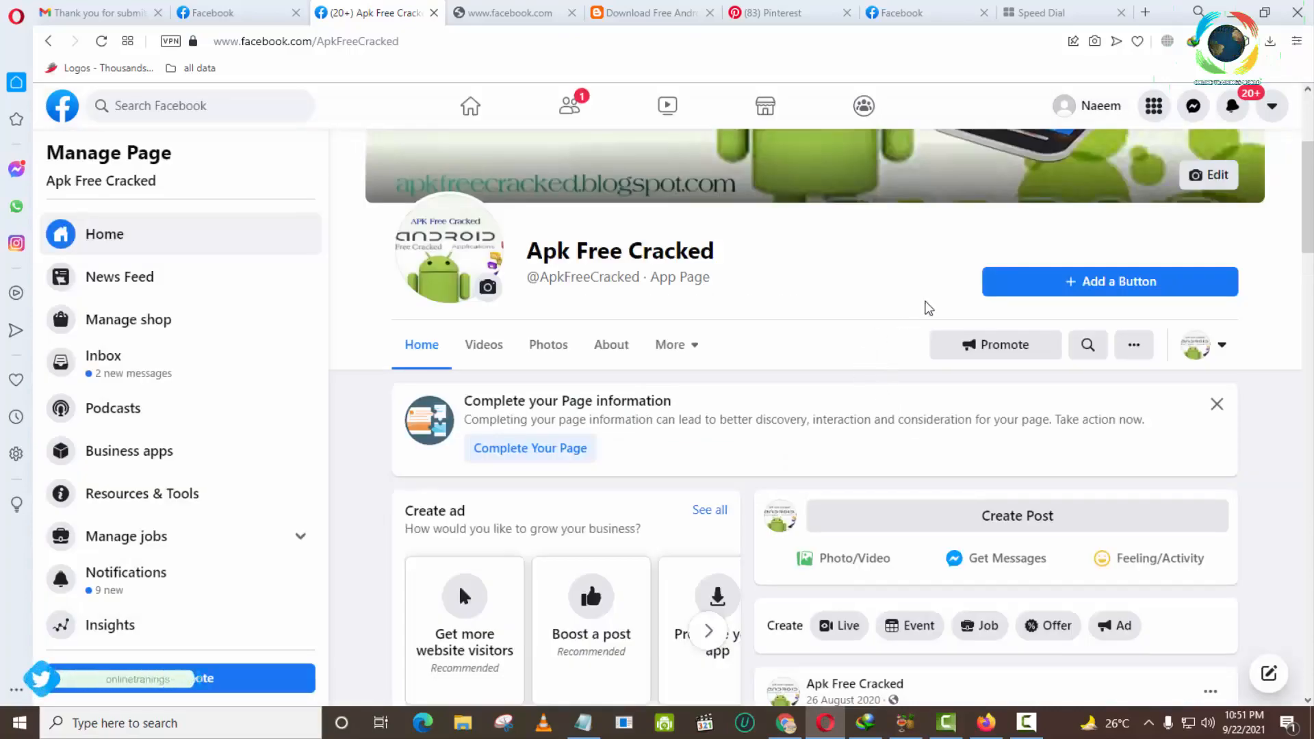
scroll(925, 315, "up", 4)
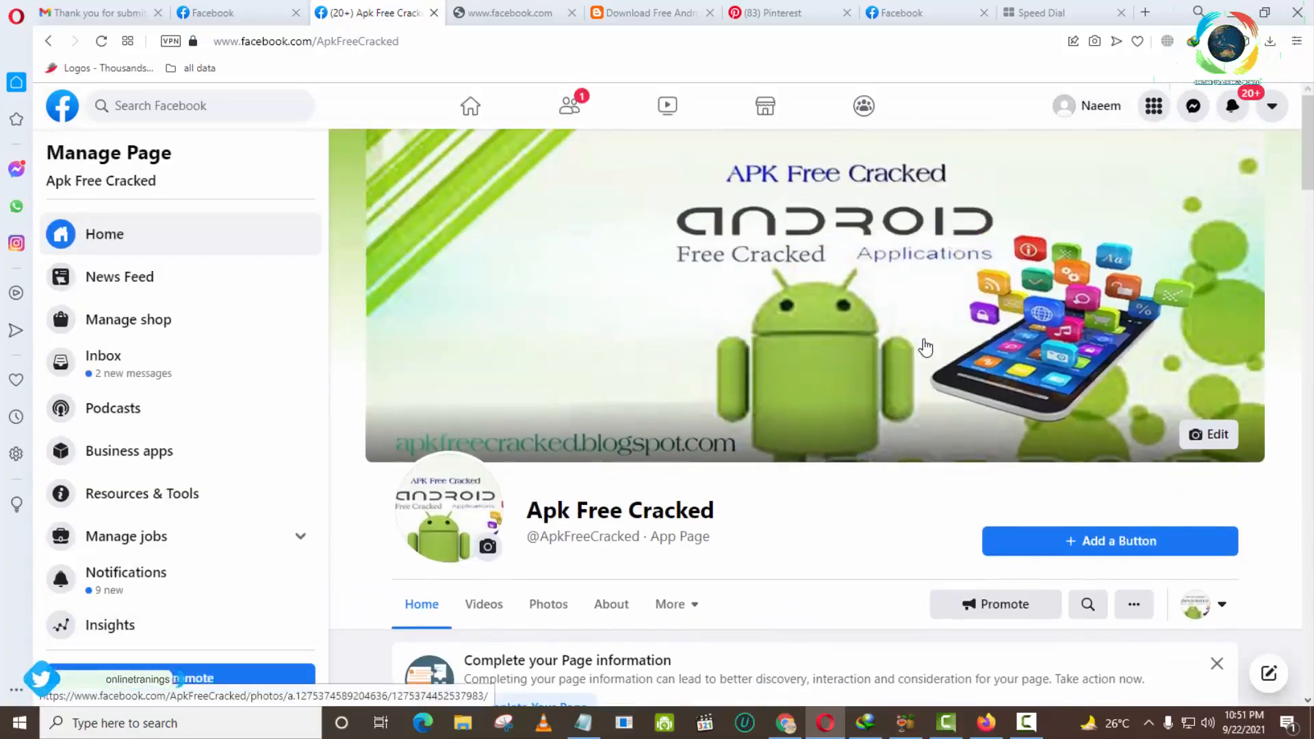